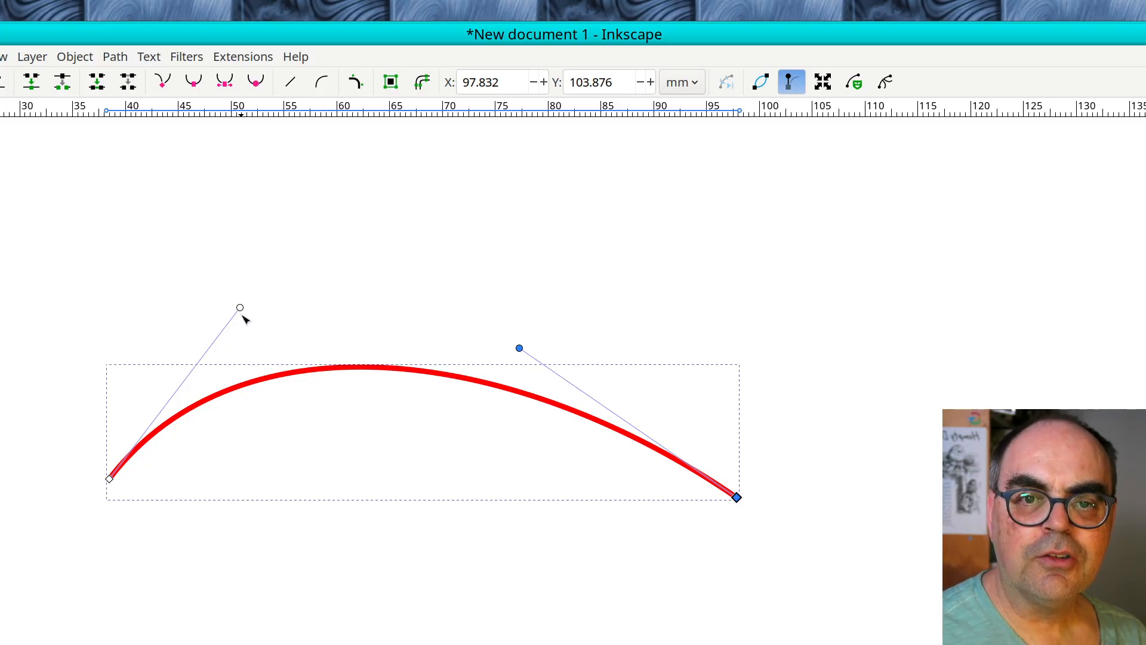
- Reshape the red Bézier curve by repositioning both of its end nodes and both control handles
drag(240, 307, 281, 302)
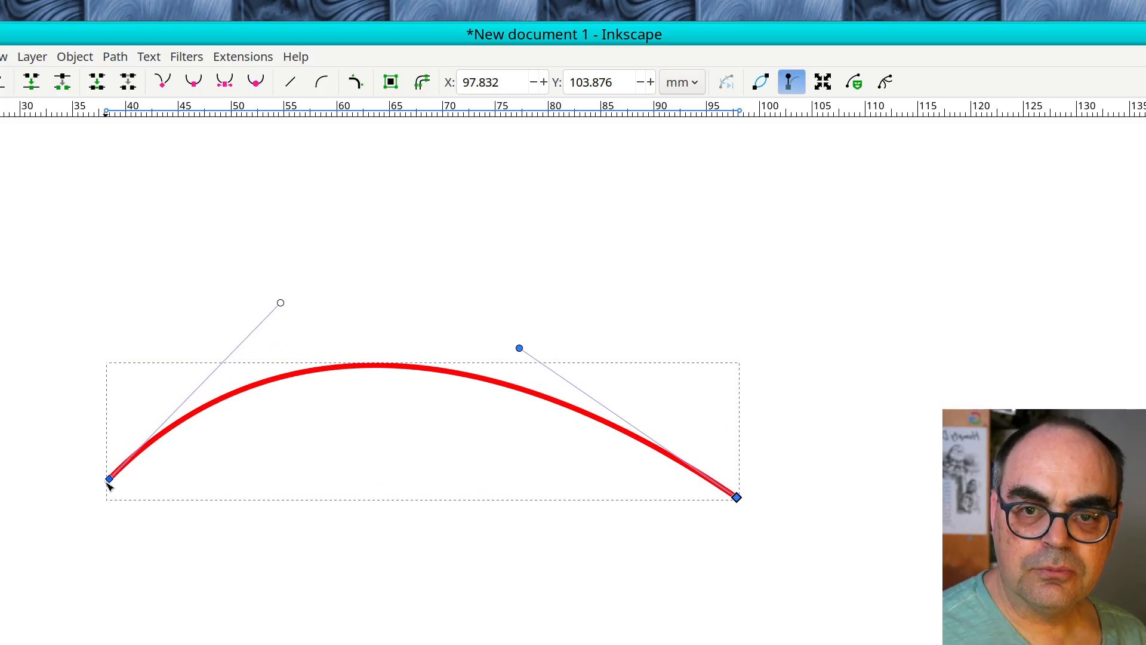
drag(110, 478, 112, 518)
drag(737, 498, 745, 545)
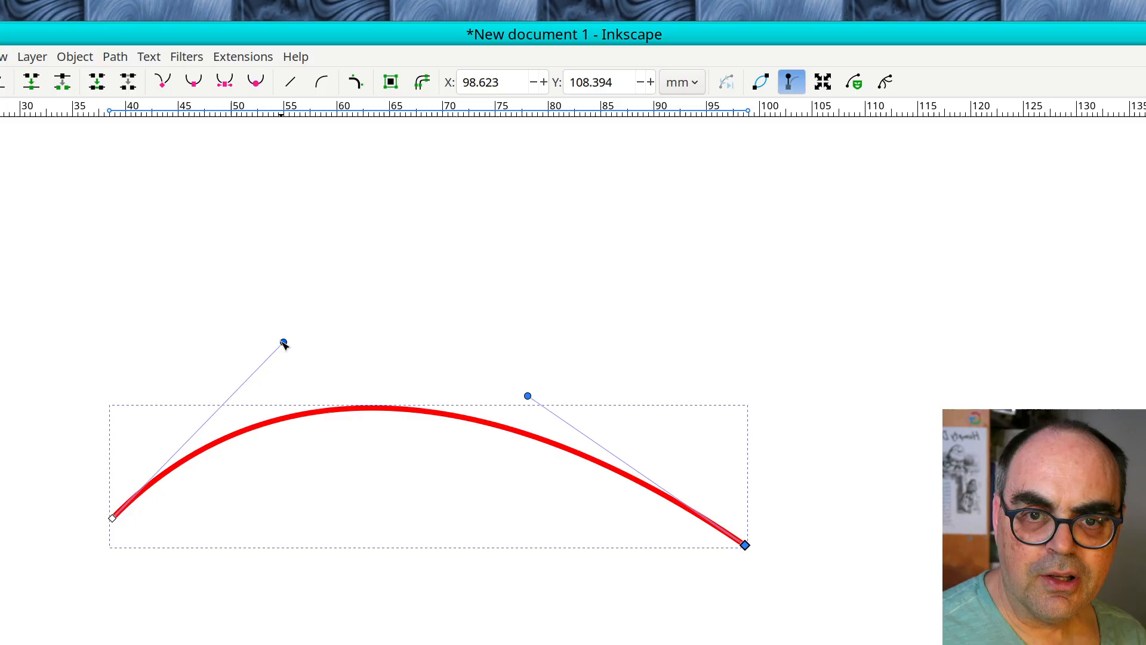
drag(284, 342, 307, 300)
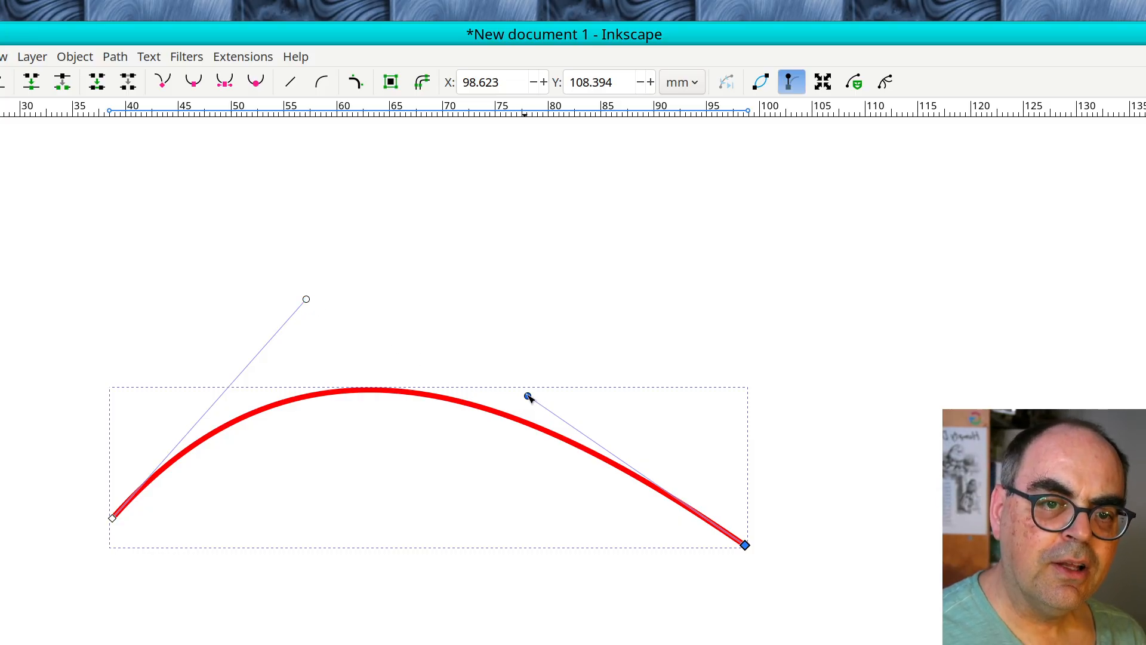
drag(529, 398, 547, 350)
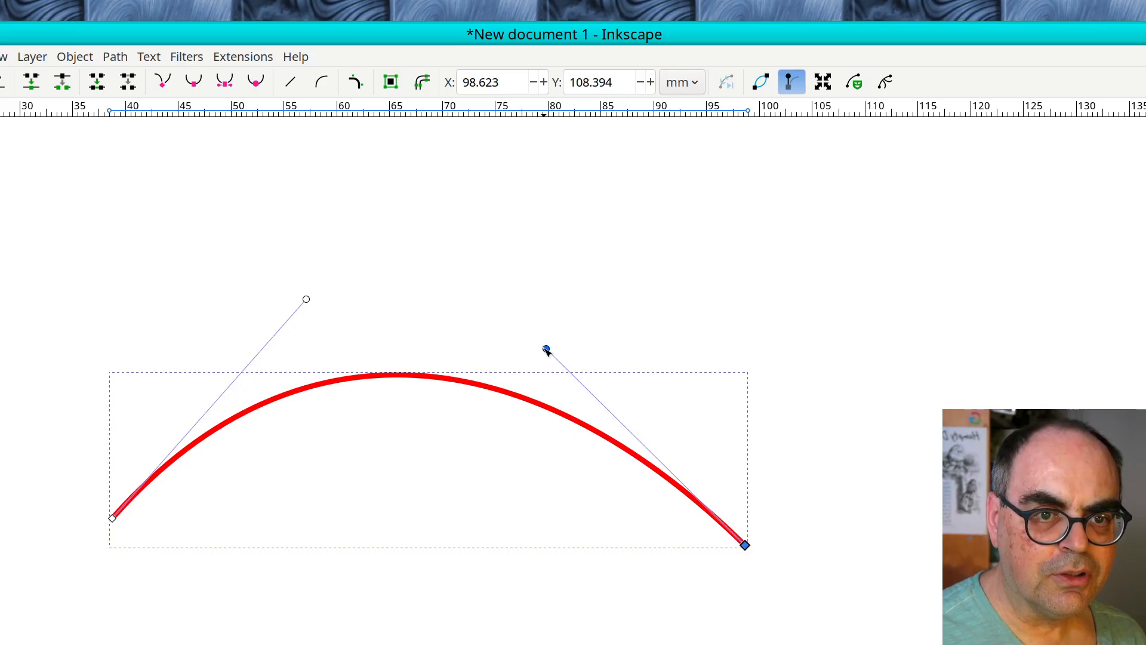
drag(546, 349, 613, 427)
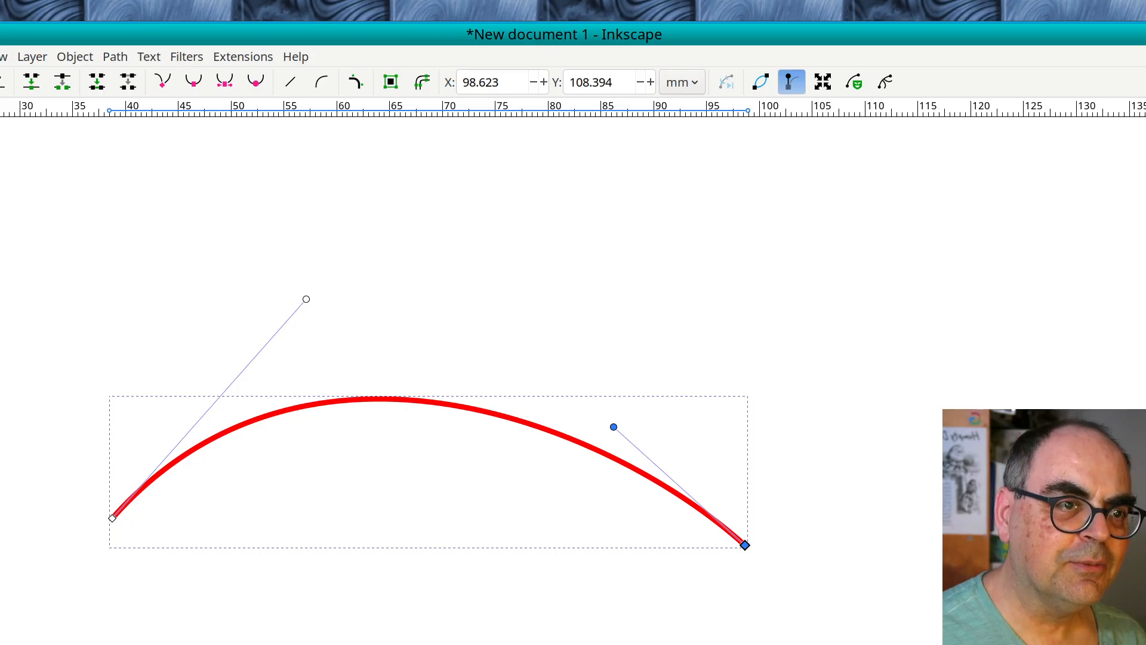
- Switch to FreeCAD and sketch two construction lines: about 27.5 mm at 48° from the horizontal axis, and about 54 mm at -24° across the vertical axis
key(alt+Tab)
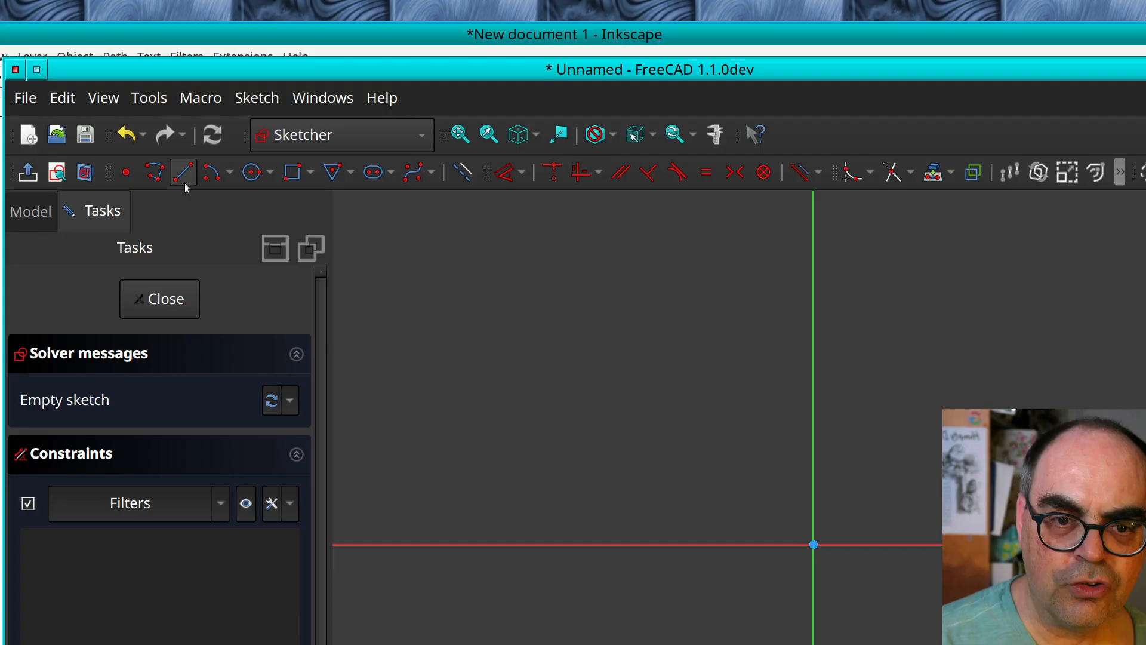
click(449, 545)
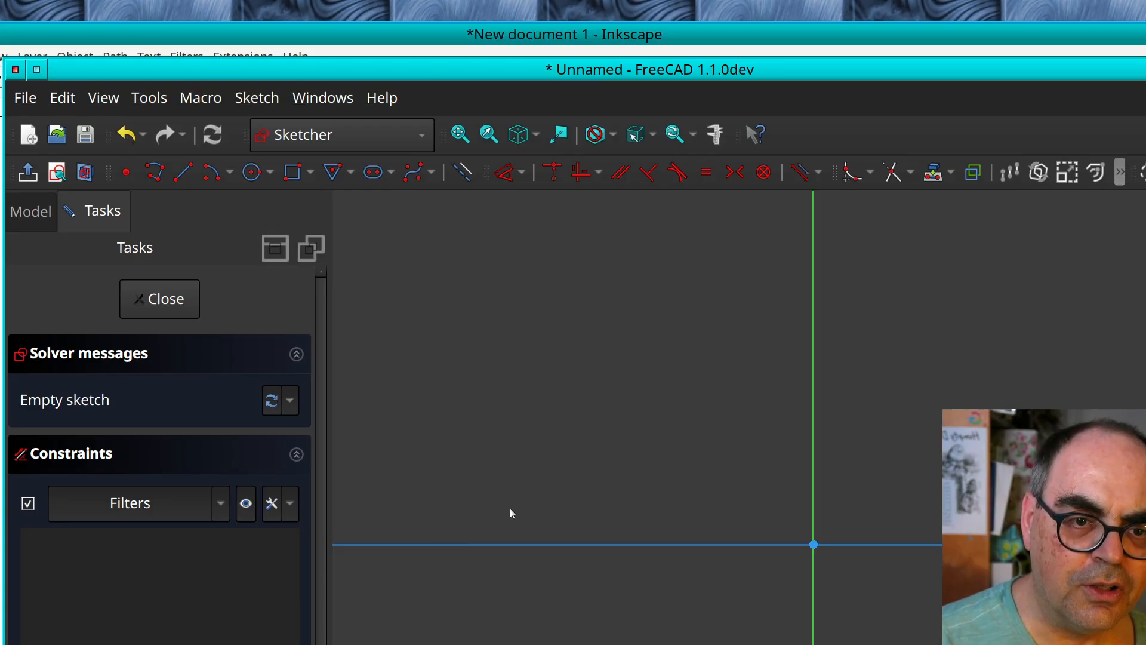
click(182, 175)
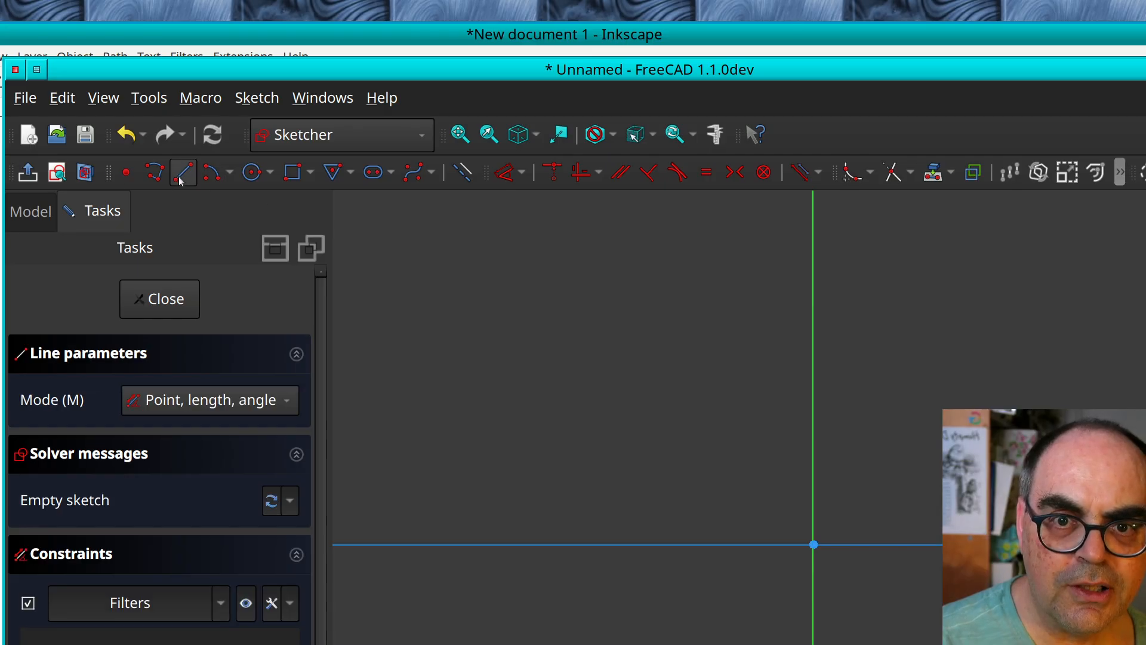
click(440, 544)
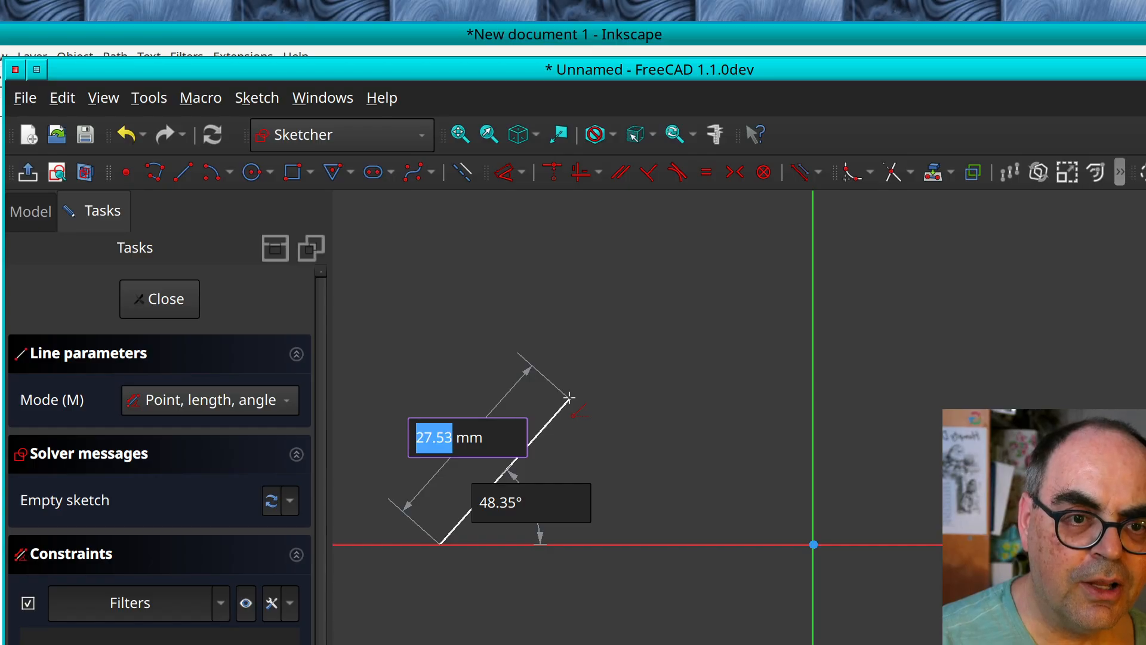
click(569, 397)
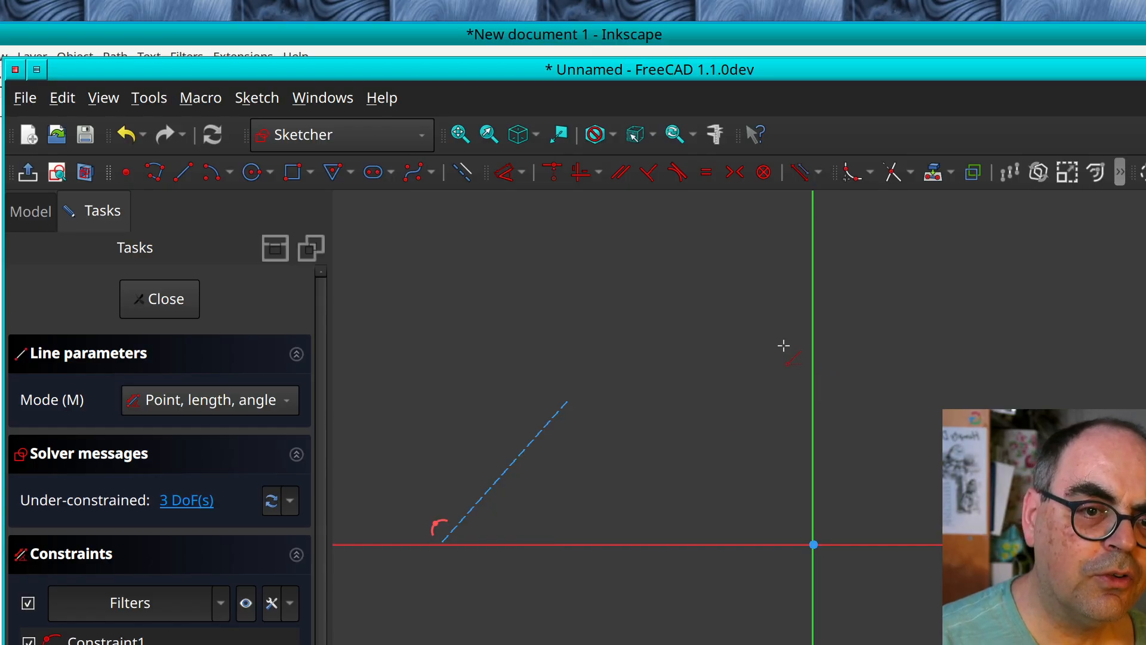
click(748, 337)
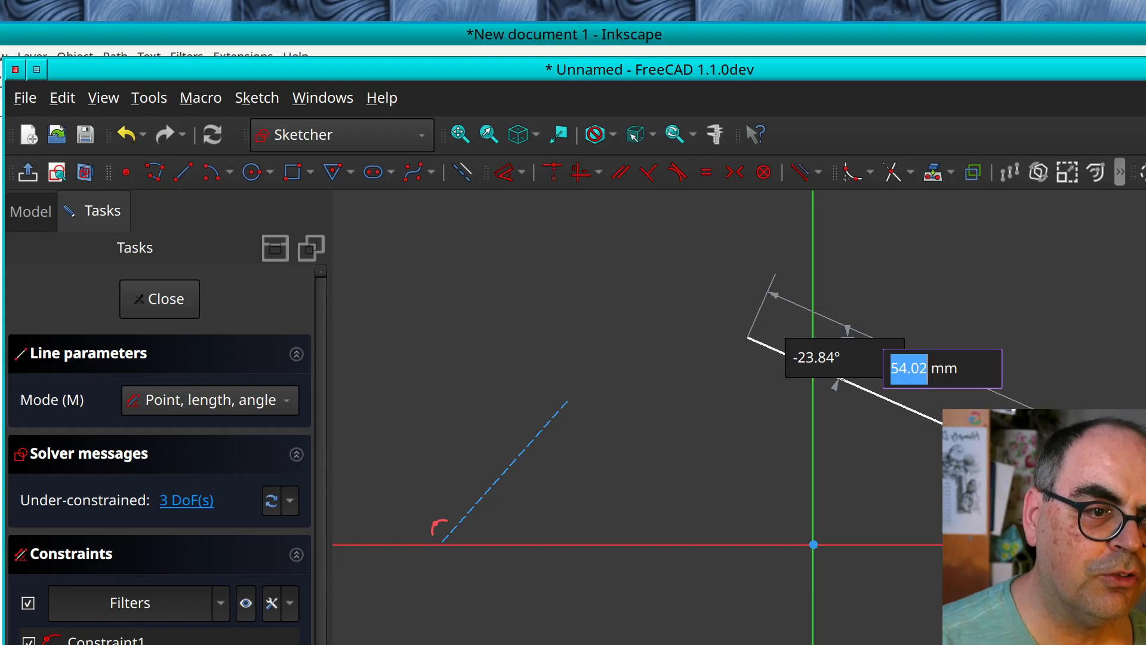
click(1095, 491)
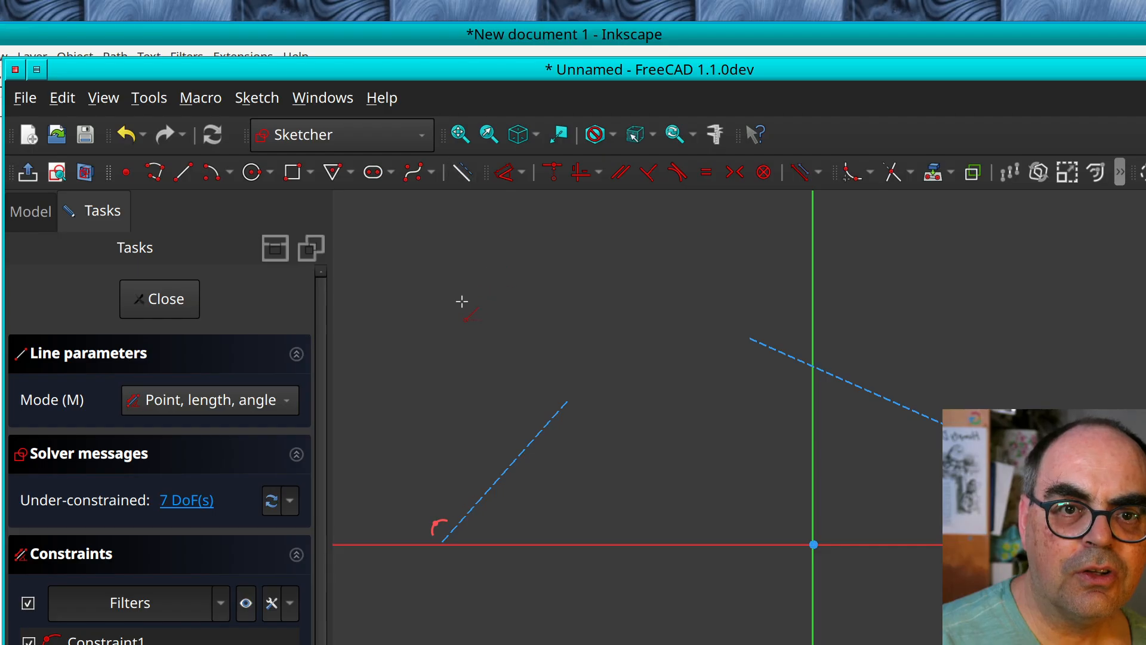
- Draw a degree 3 B-spline by control points, using the four endpoints of the two construction lines in order
click(415, 174)
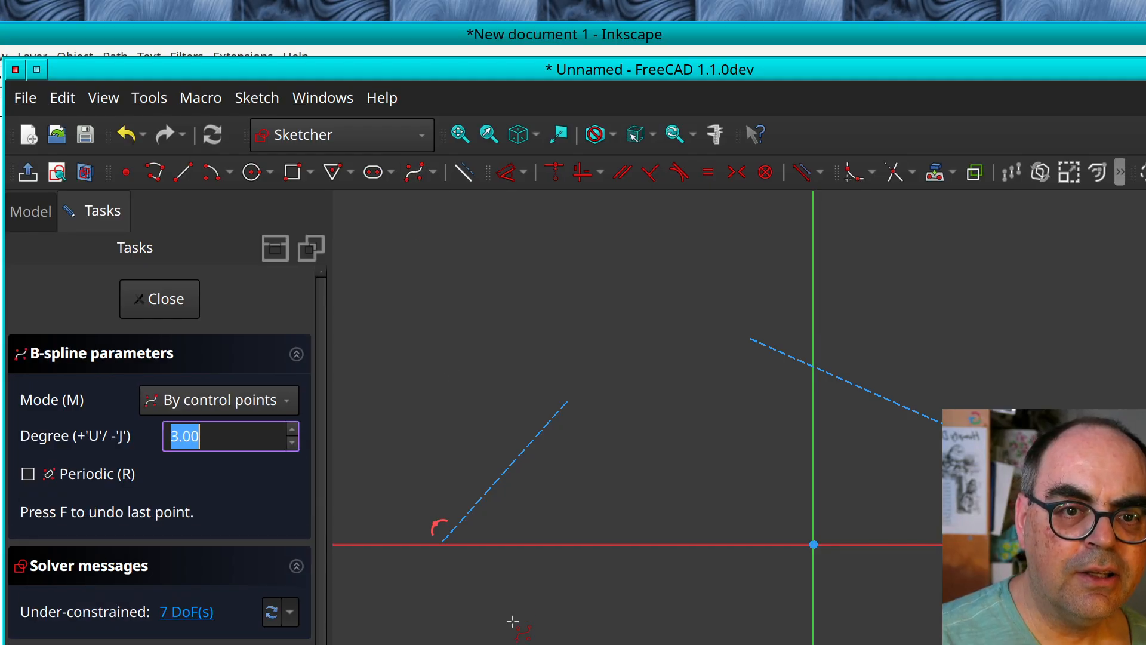
click(442, 542)
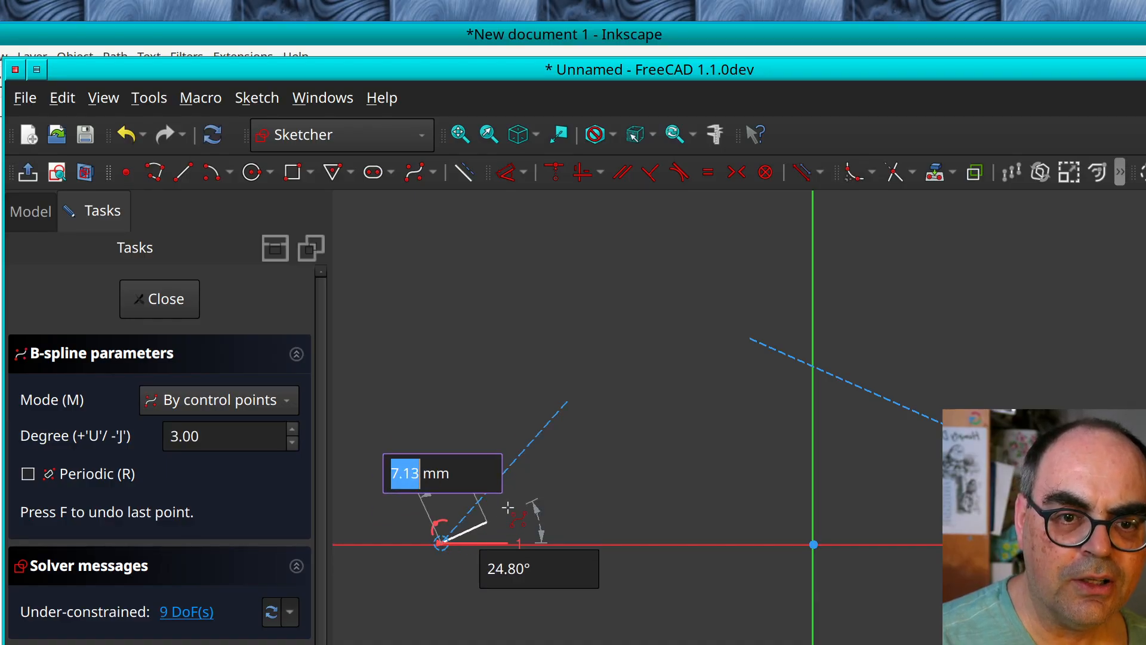
click(566, 401)
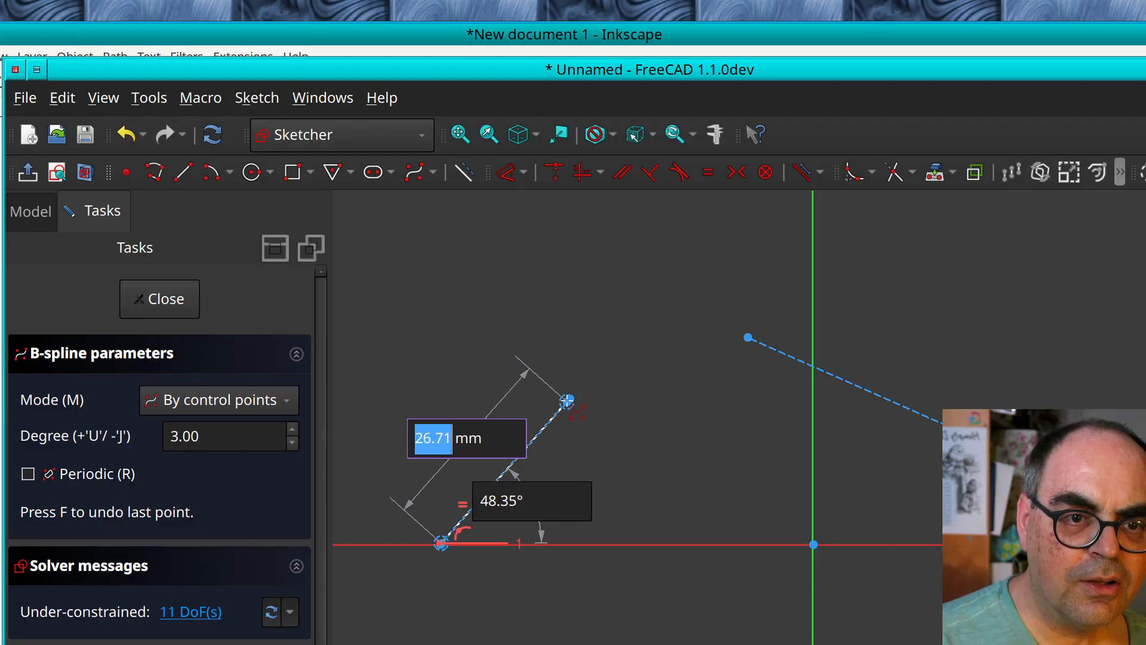
click(749, 338)
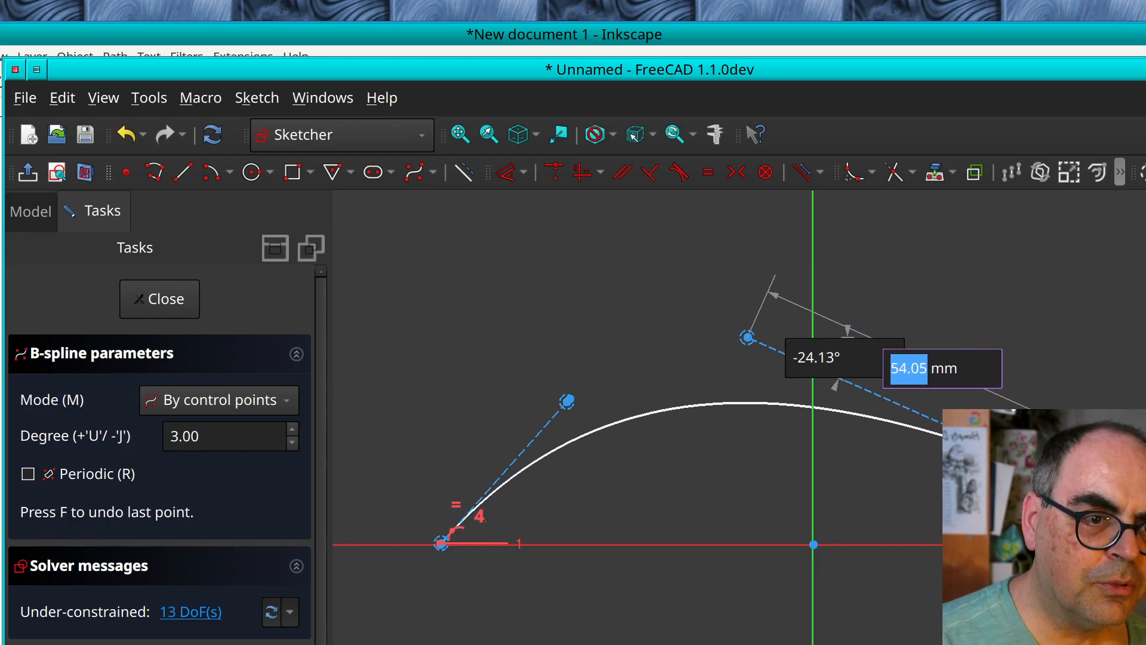
click(1099, 495)
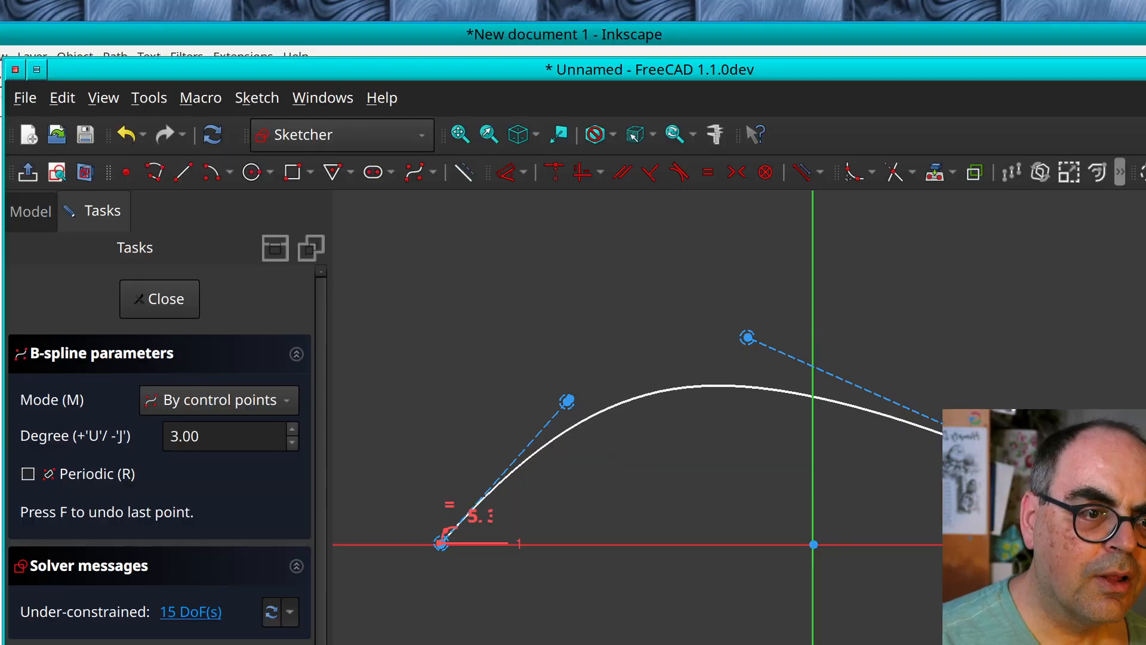
key(Escape)
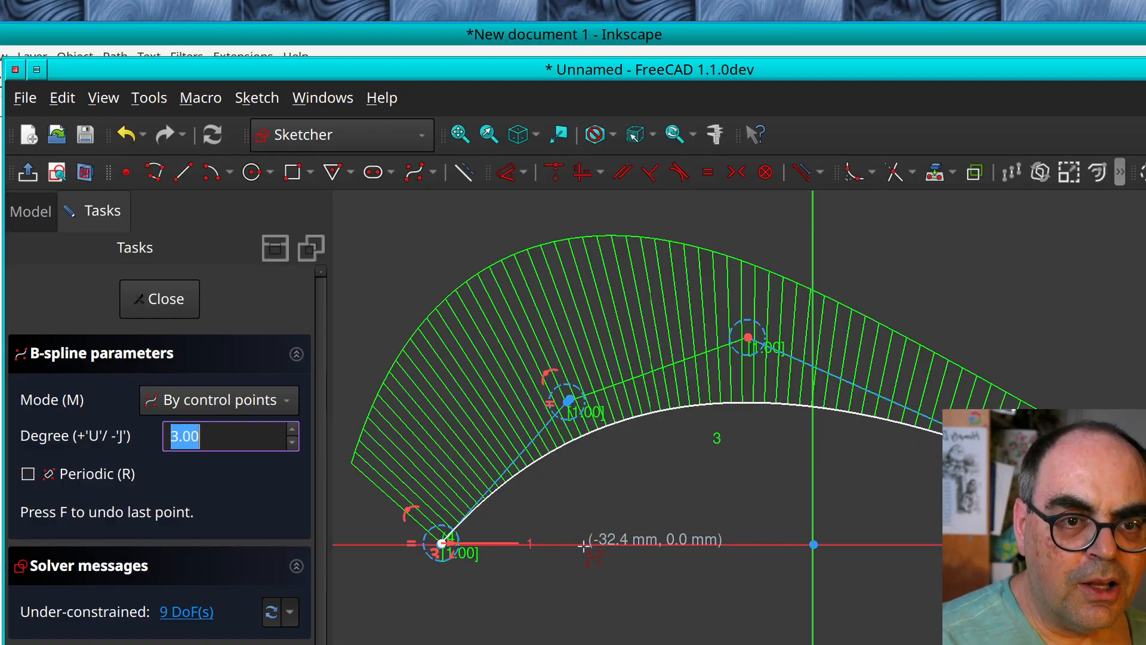
key(Escape)
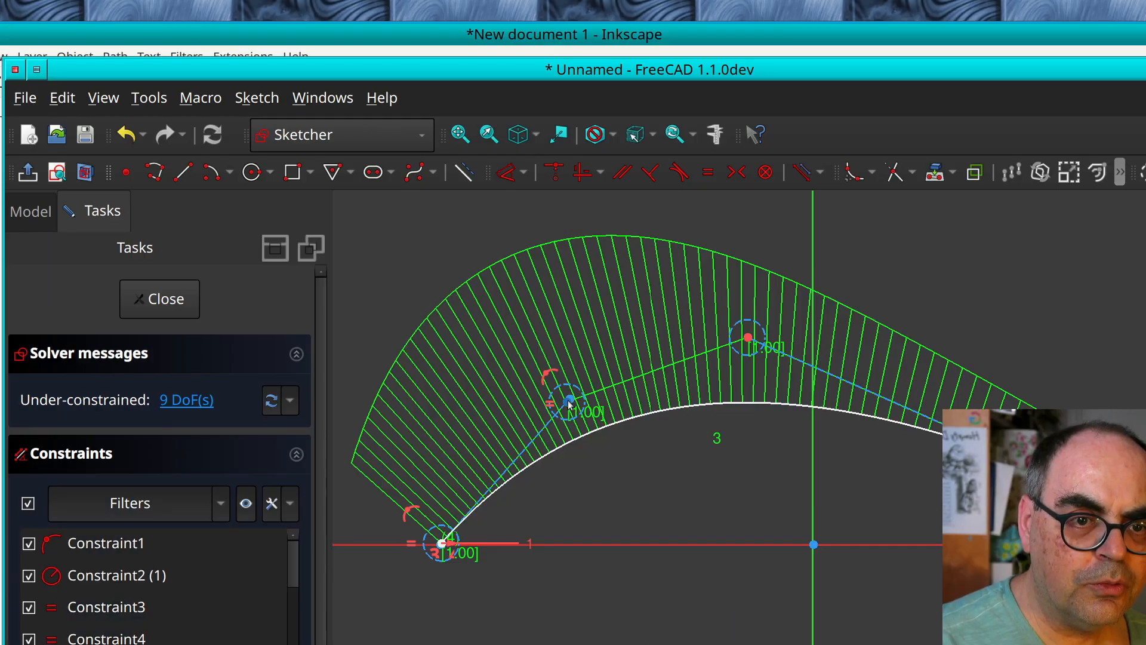
- Move the B-spline's second control point up, make the first construction line's free end coincident with it, and delete the redundant constraint
drag(568, 403, 532, 317)
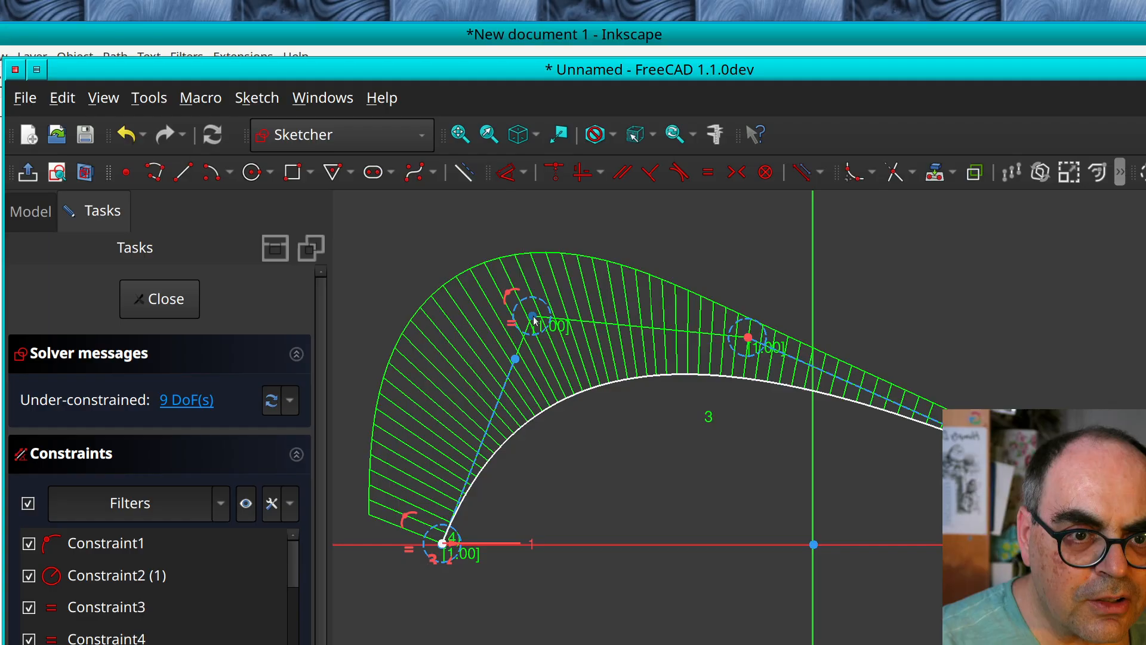
click(534, 318)
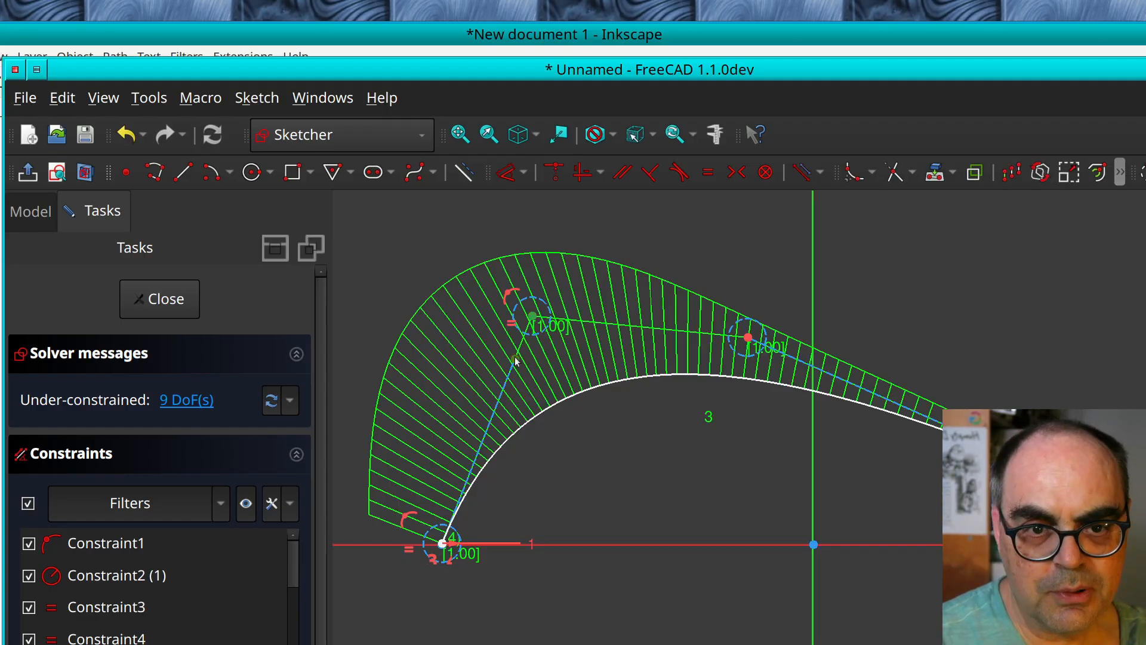
key(c)
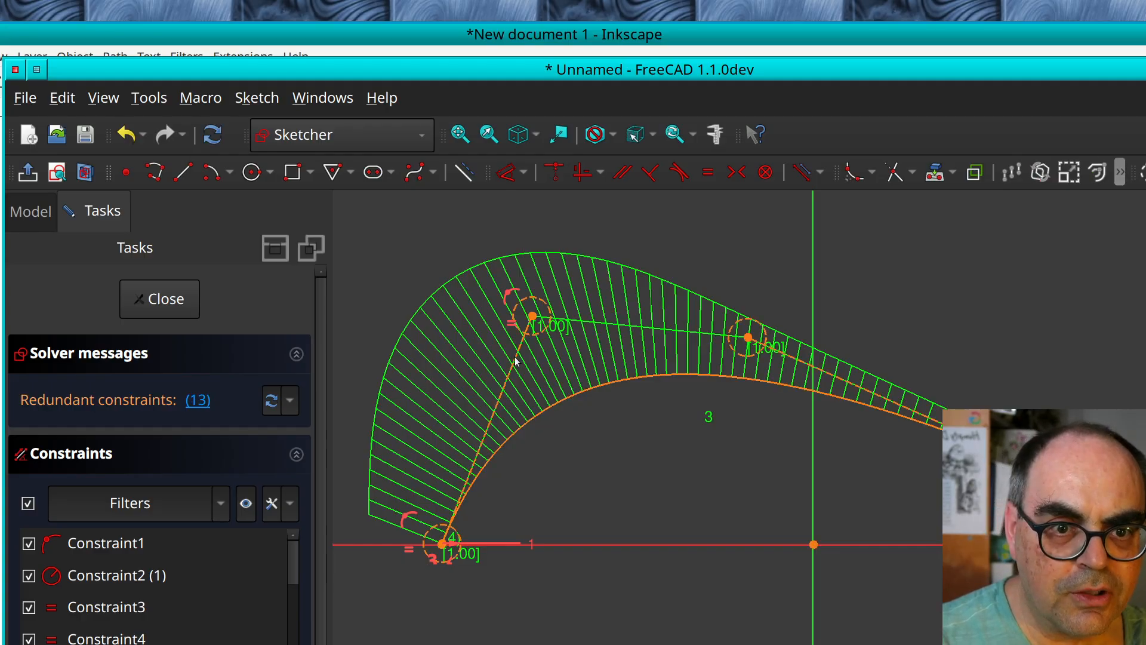
click(201, 401)
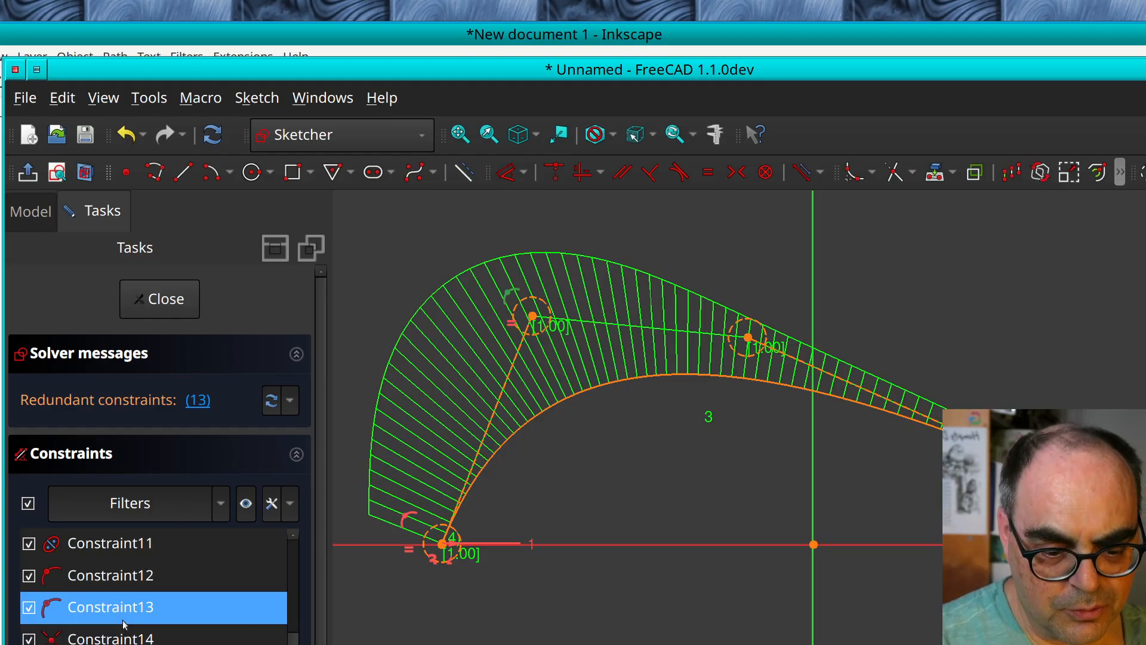
key(Delete)
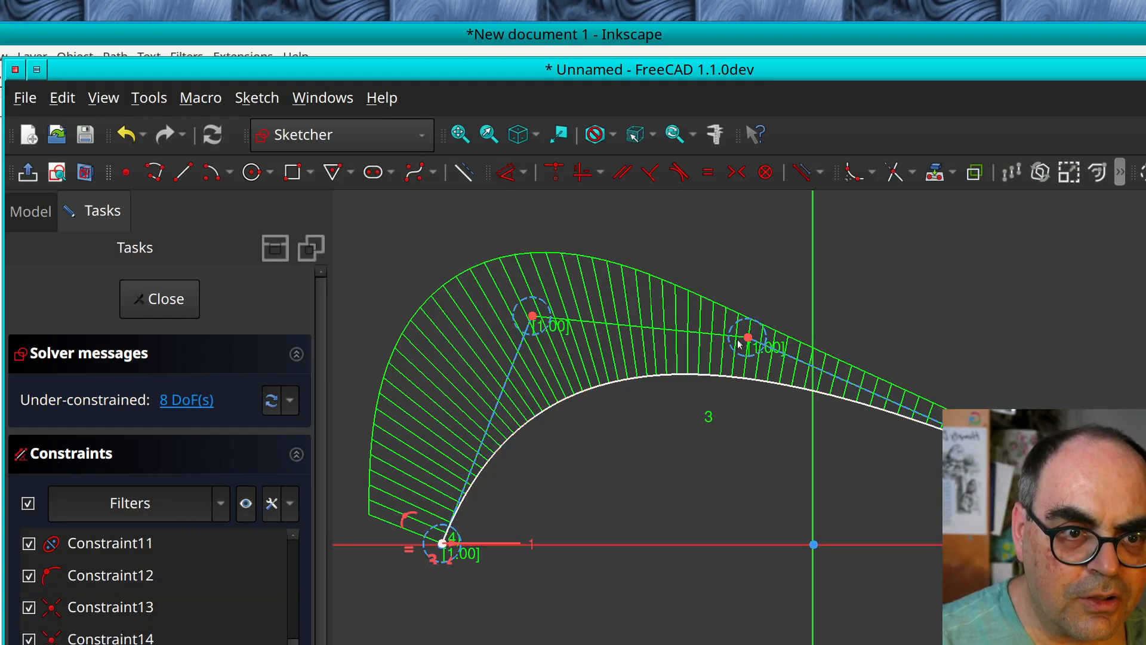
- Reshape the B-spline by moving its third control point outward and its second control point down toward the curve
drag(748, 338, 791, 332)
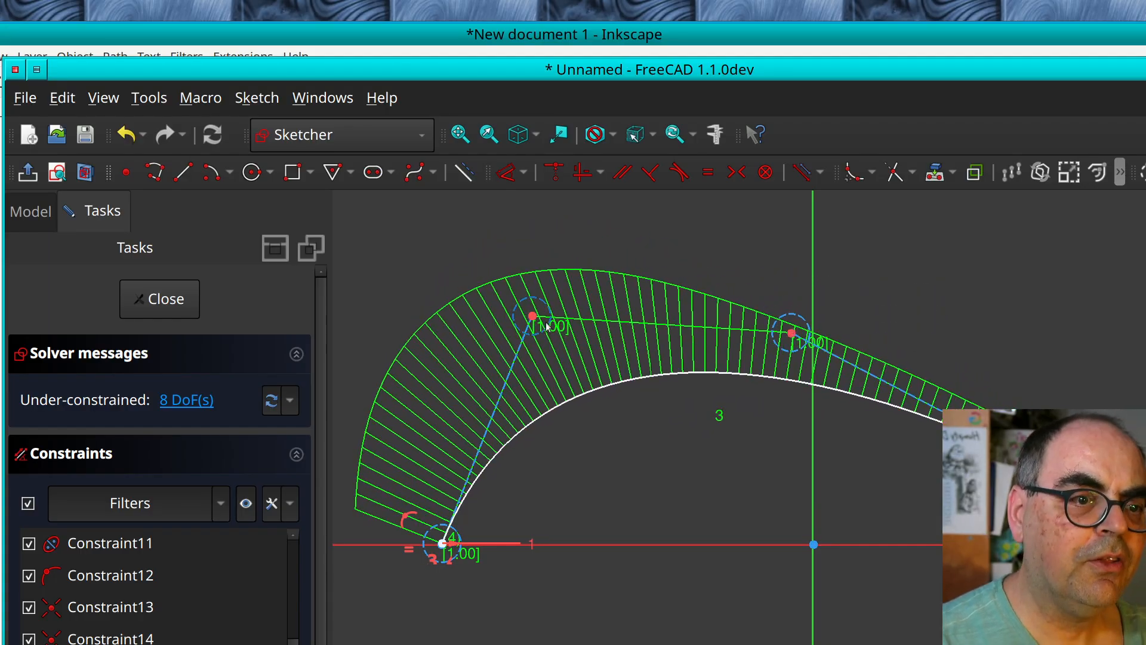
drag(534, 321, 588, 373)
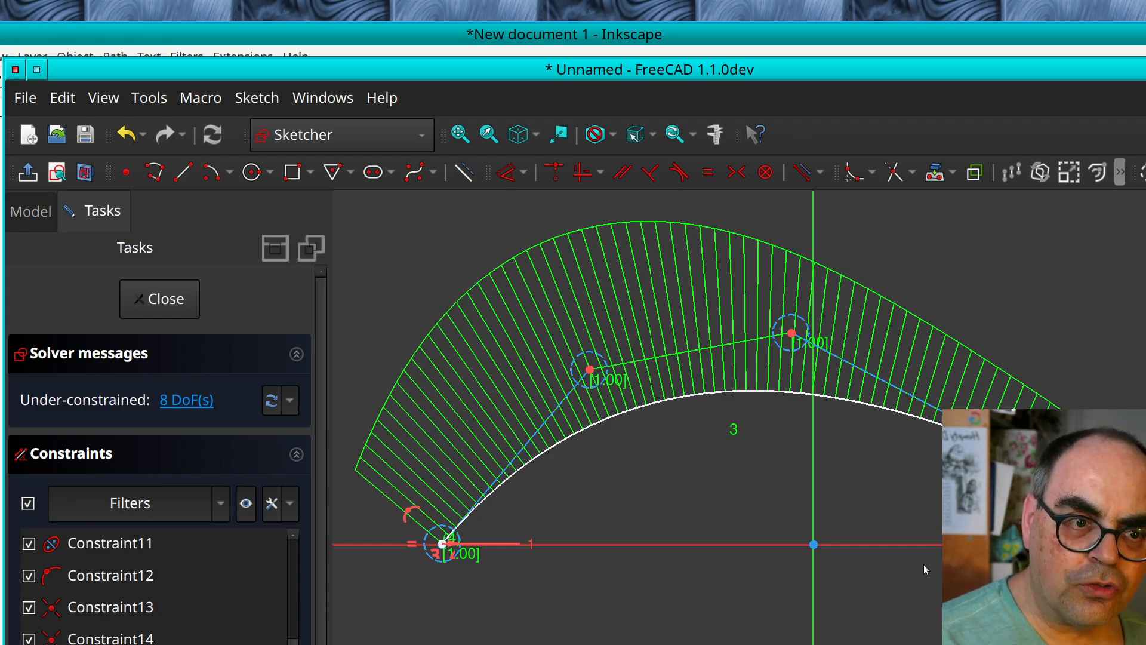
- Draw a line from the B-spline's far end and constrain it tangent to the construction line at that end
scroll(923, 564, down, 2)
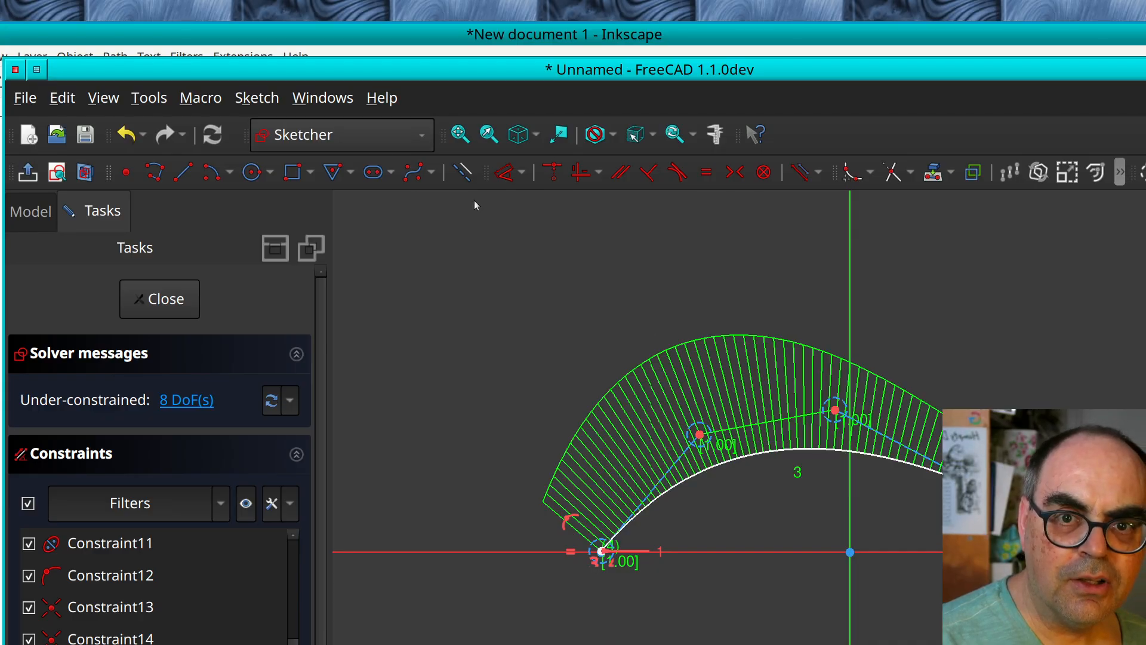
click(183, 173)
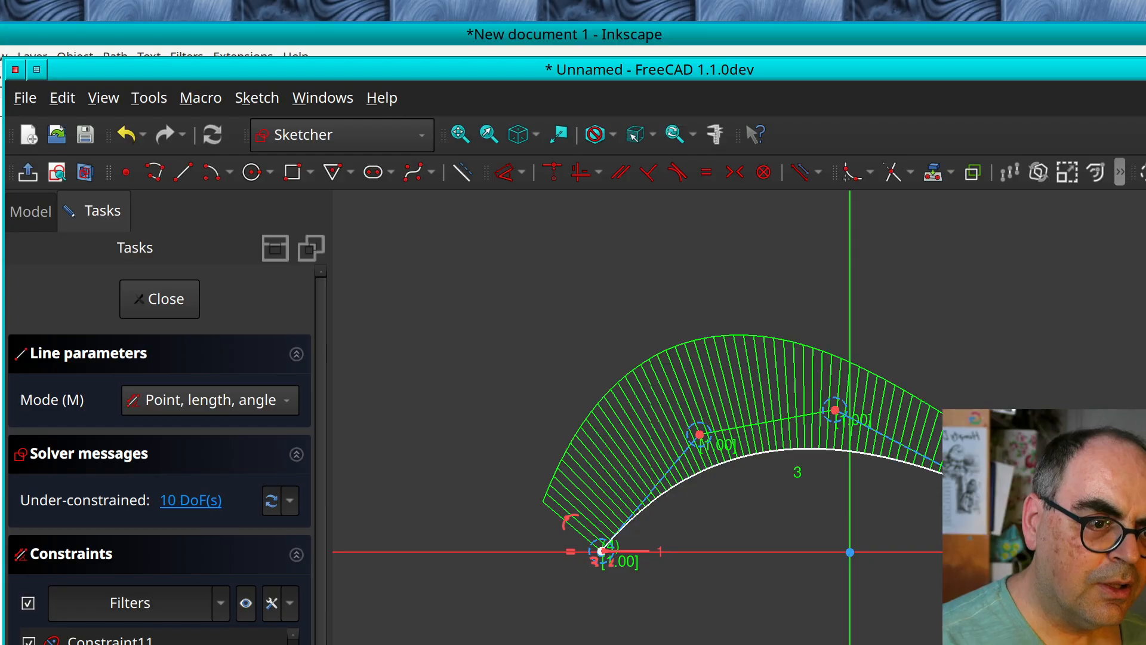
key(Escape)
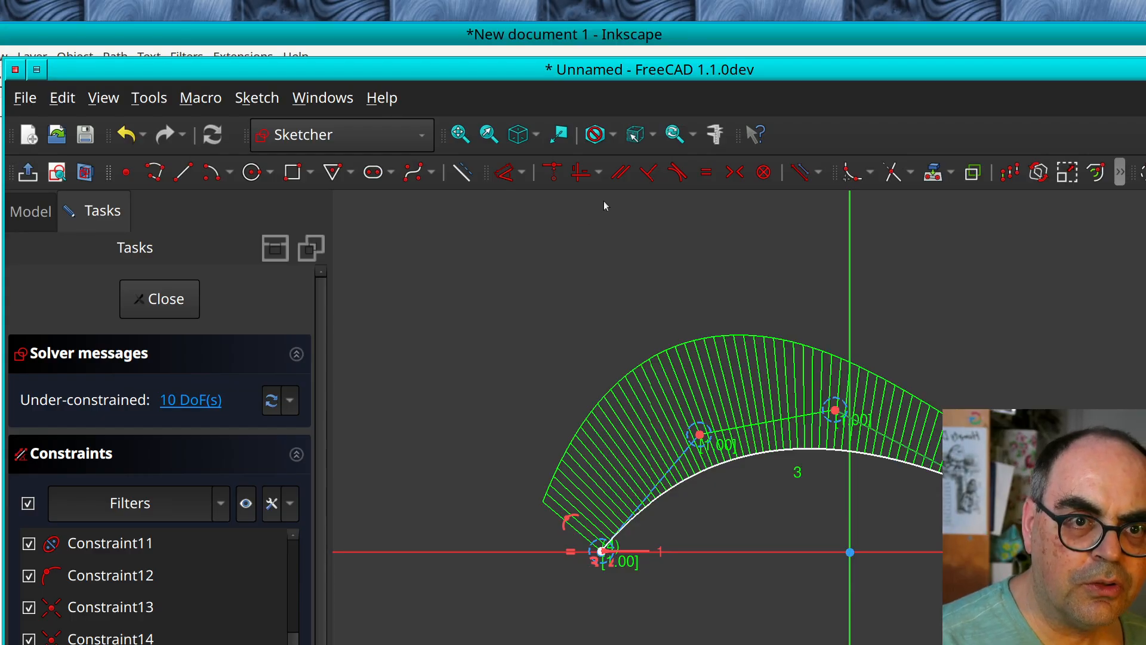
click(675, 175)
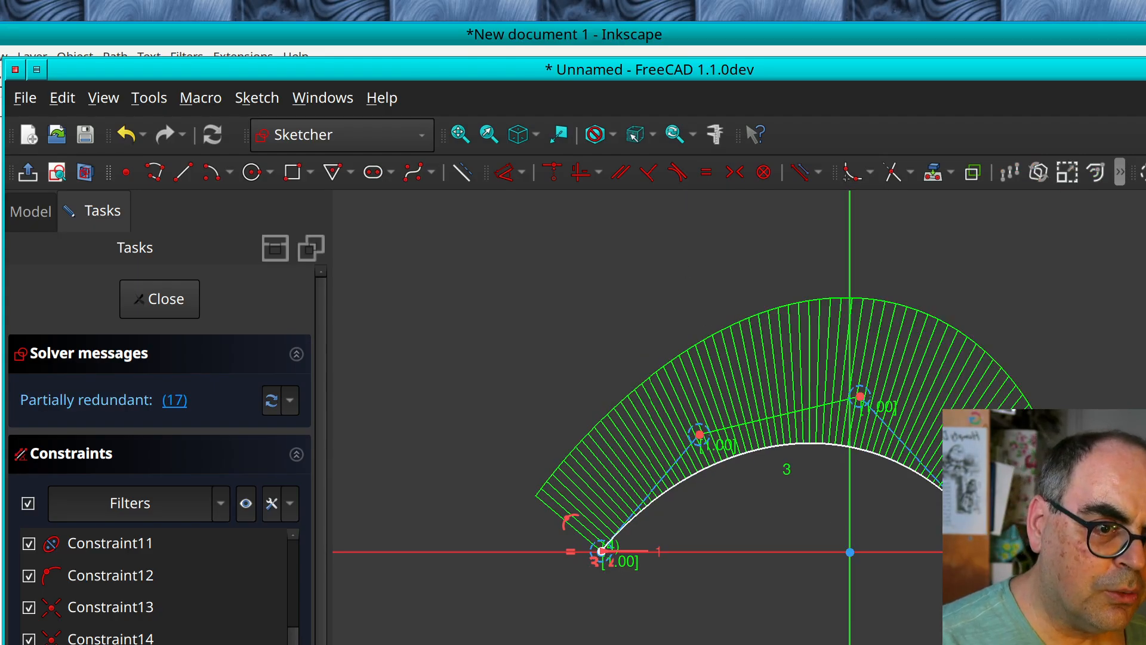
- Reposition the shared end point of the B-spline and the tangent line to even out the curvature comb
mouse_move(967, 512)
mouse_down()
mouse_move(957, 526)
mouse_move(998, 455)
mouse_move(965, 519)
mouse_up()
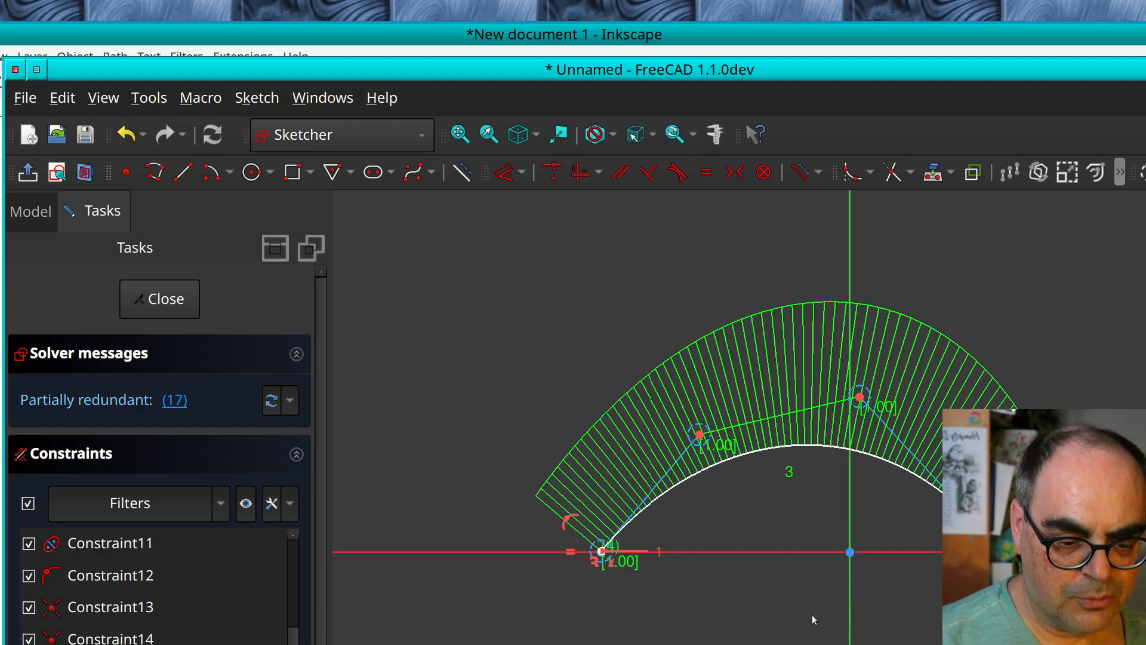
mouse_move(805, 613)
middle_down()
mouse_move(587, 623)
mouse_move(627, 598)
mouse_move(615, 605)
middle_up()
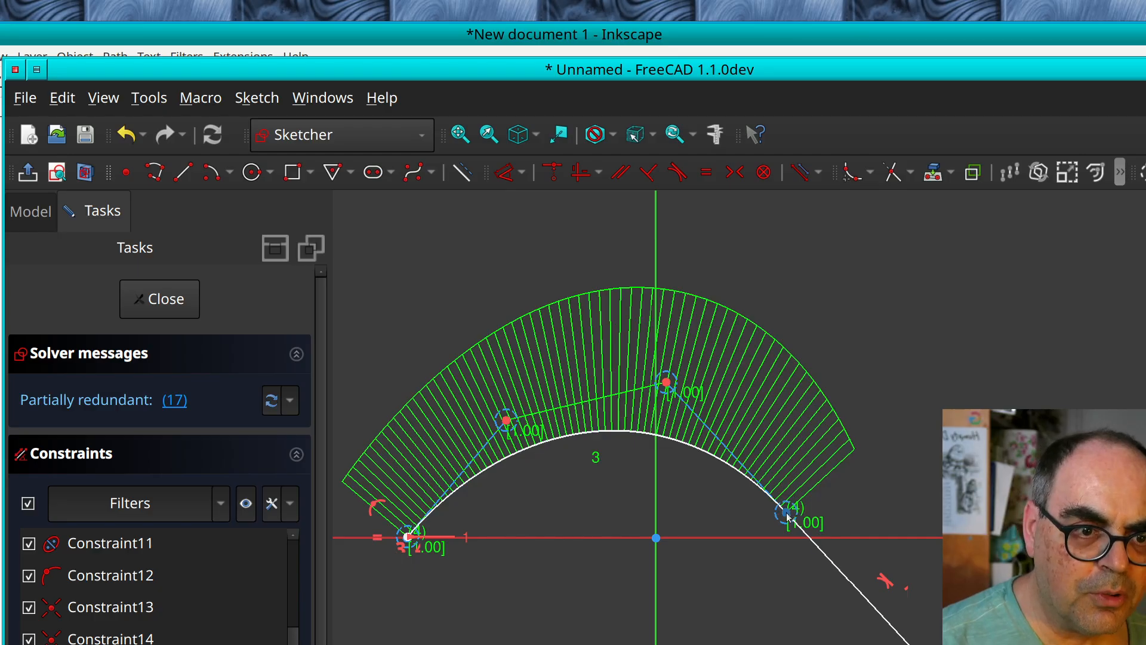
mouse_move(787, 514)
mouse_down()
mouse_move(794, 531)
mouse_move(788, 524)
mouse_up()
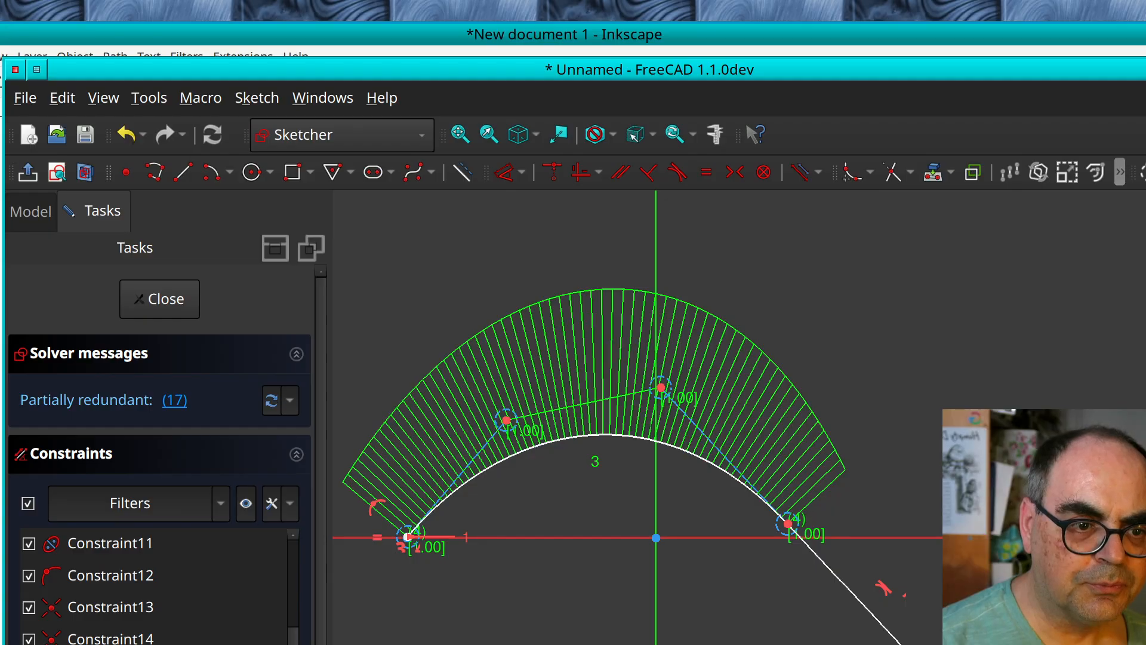
drag(788, 523, 790, 521)
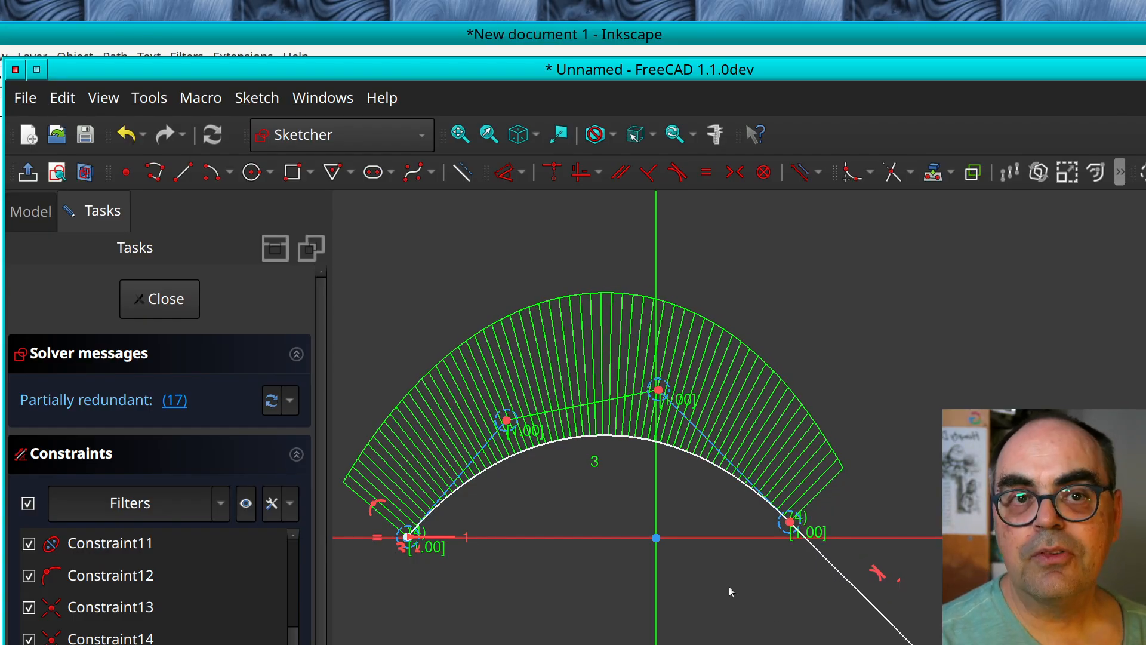